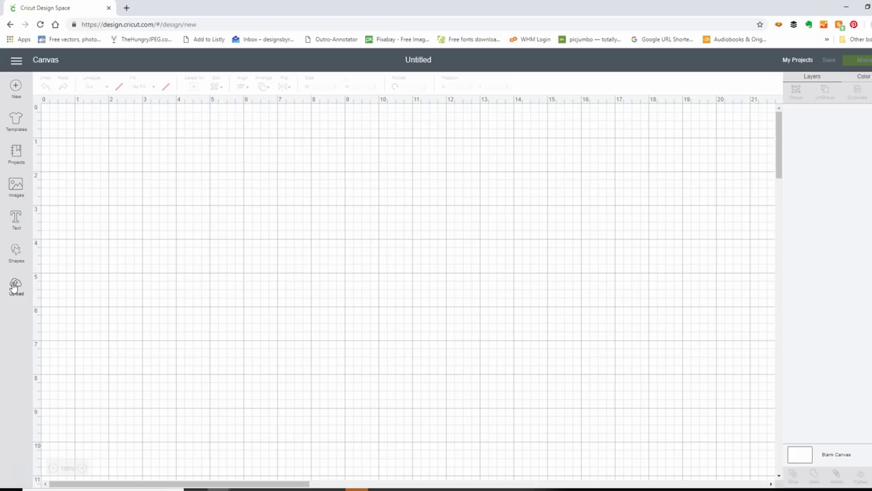
- Upload the dbr_hoboweeks_envelope-01 SVG file from the computer as a new image
{"action": "left_click", "coordinate": [15, 285]}
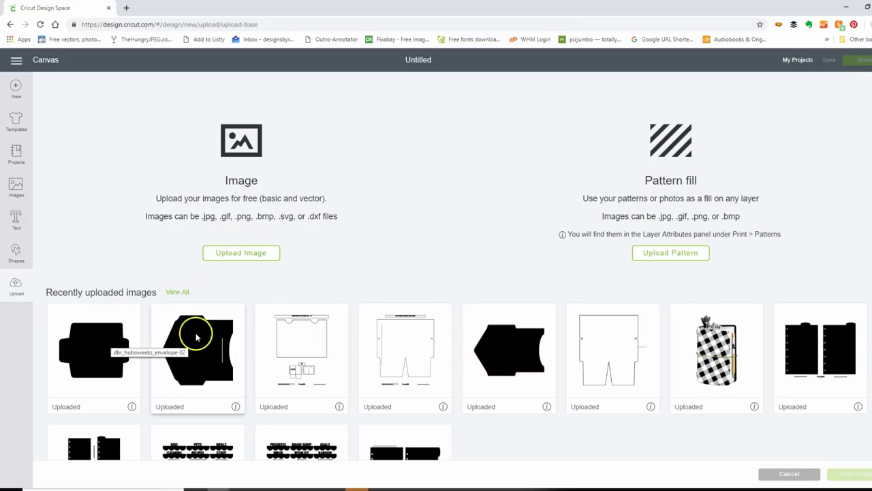
{"action": "left_click", "coordinate": [225, 258]}
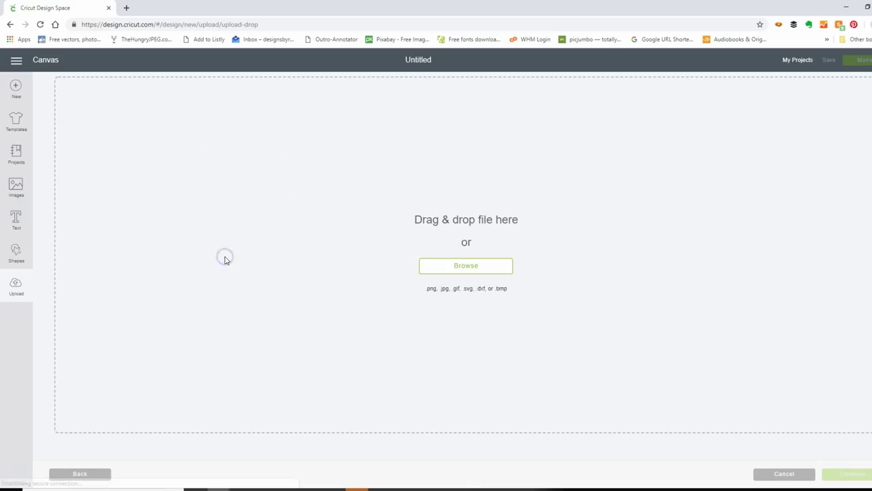
{"action": "left_click", "coordinate": [467, 268]}
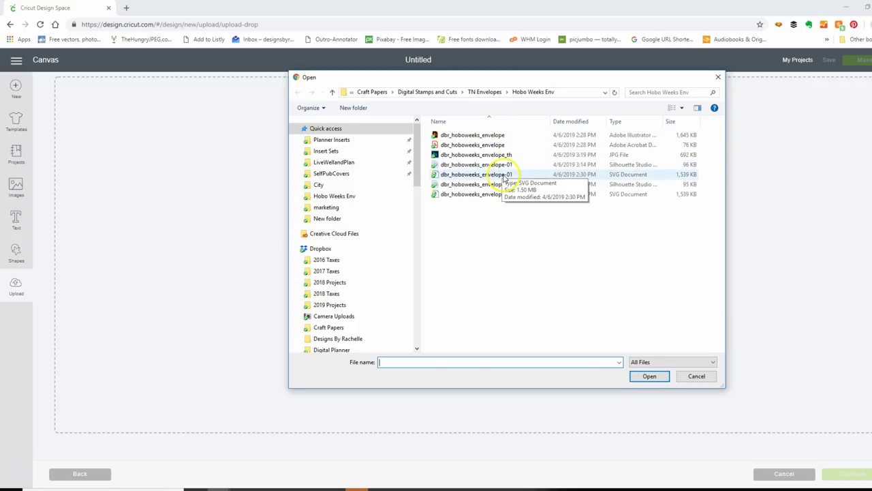
{"action": "left_click", "coordinate": [639, 179]}
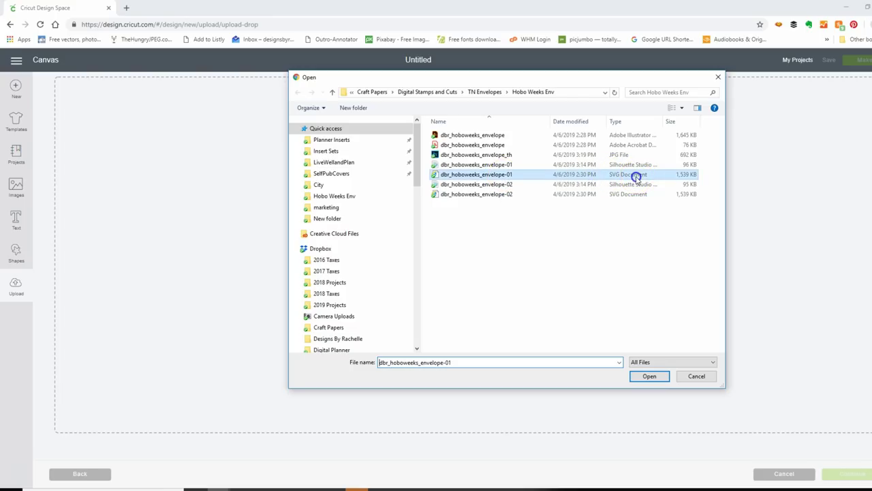
{"action": "left_click", "coordinate": [650, 376]}
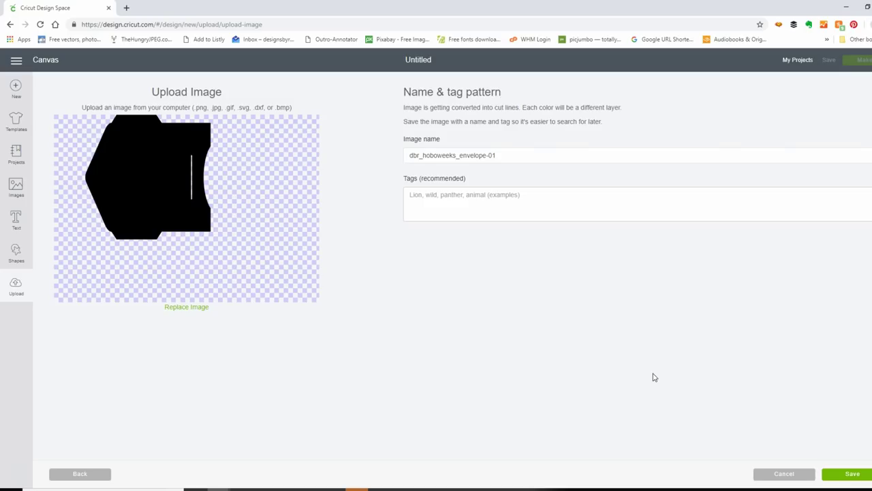
- Abandon the pending upload and insert the black envelope from recent uploads onto the canvas
{"action": "left_click", "coordinate": [851, 475]}
{"action": "left_click", "coordinate": [791, 473]}
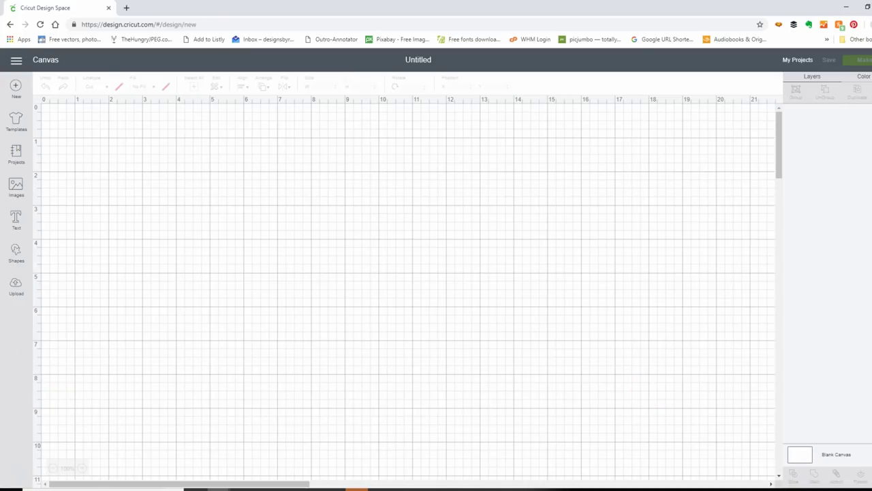
{"action": "left_click", "coordinate": [16, 285]}
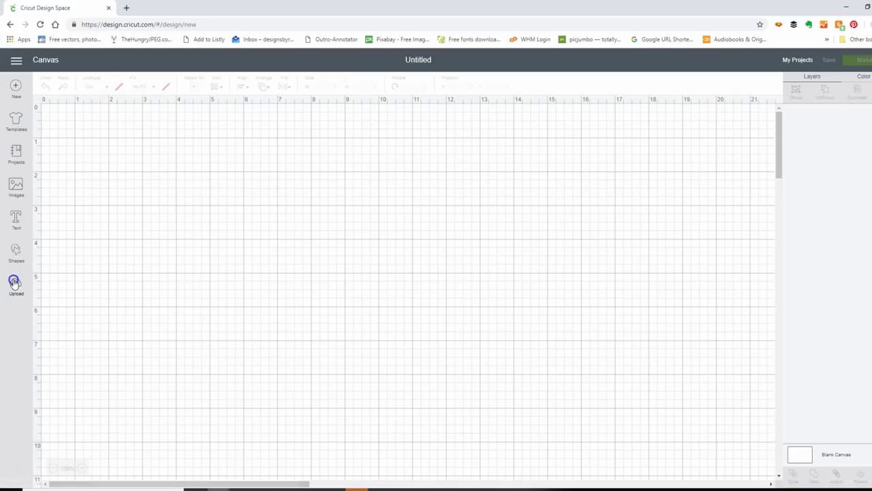
{"action": "scroll", "coordinate": [512, 210], "scroll_direction": "down", "scroll_amount": 2}
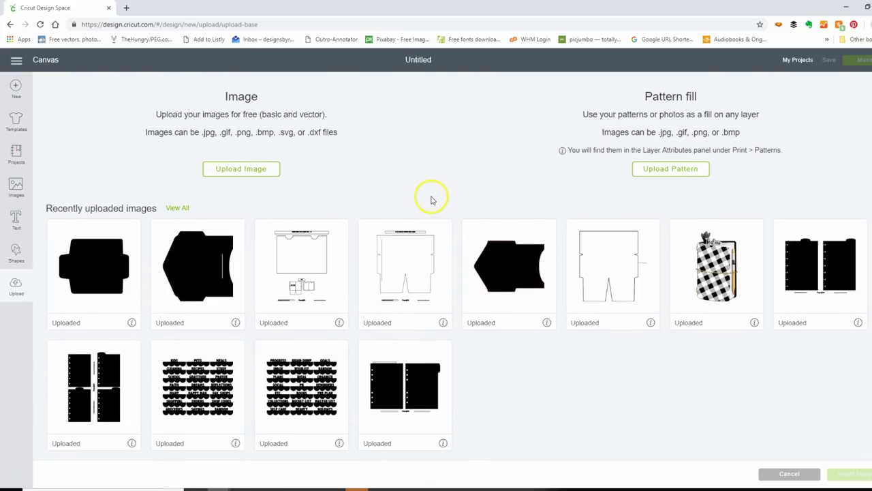
{"action": "scroll", "coordinate": [433, 197], "scroll_direction": "up", "scroll_amount": 2}
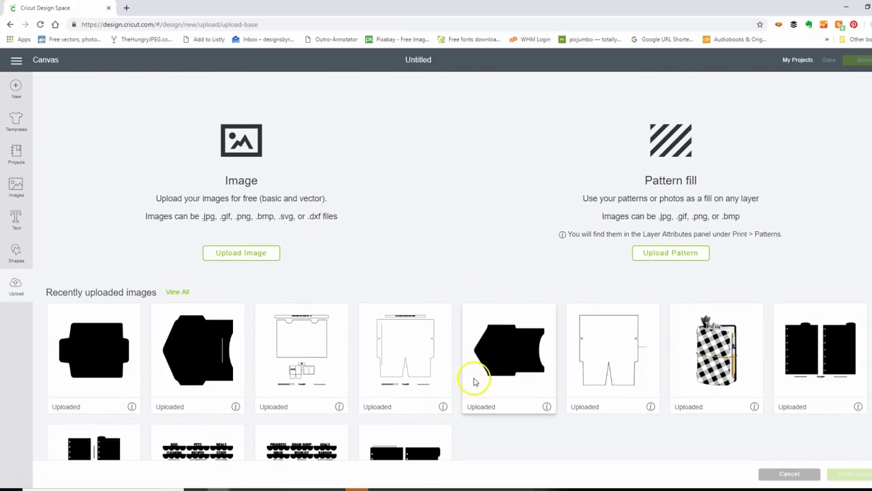
{"action": "left_click", "coordinate": [187, 365]}
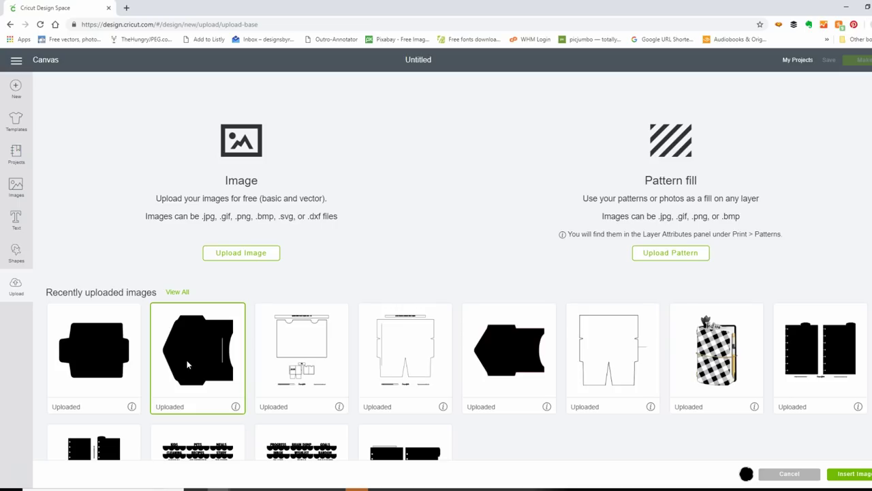
{"action": "left_click", "coordinate": [848, 480]}
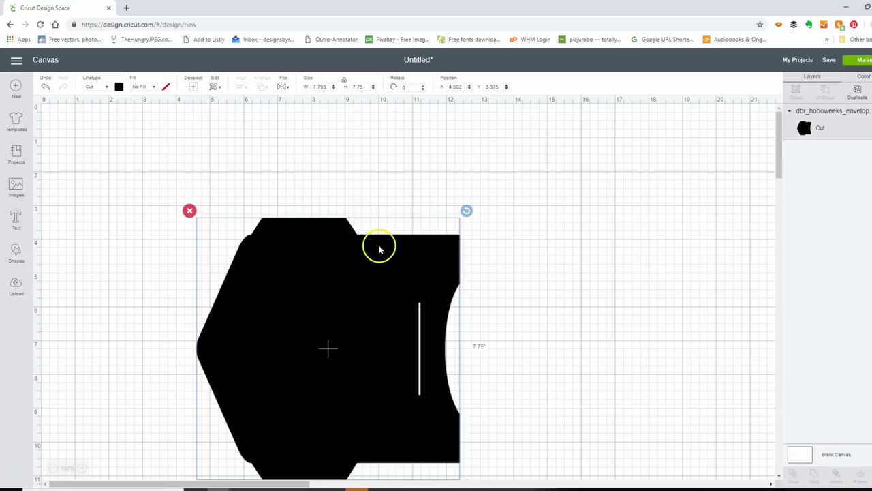
- Drag the envelope to the canvas's top-left corner, then go to My Projects without saving
{"action": "left_click", "coordinate": [290, 308]}
{"action": "left_click_drag", "start_coordinate": [290, 308], "coordinate": [159, 213]}
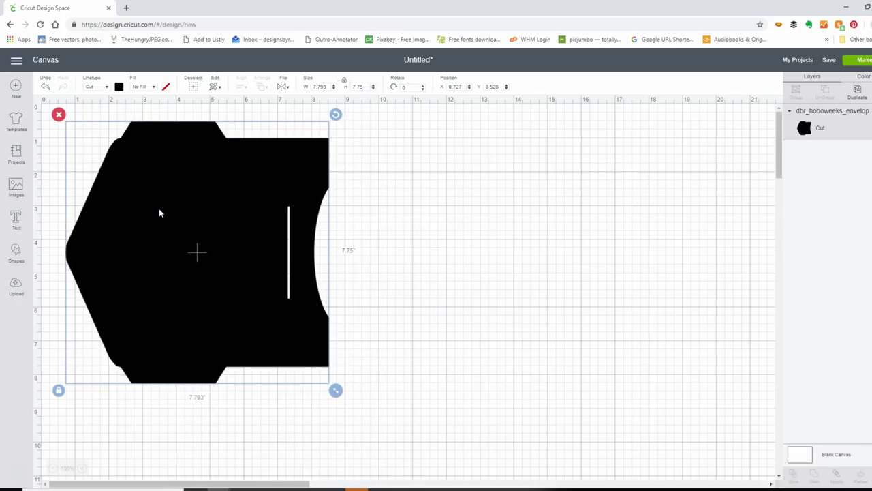
{"action": "left_click", "coordinate": [826, 61]}
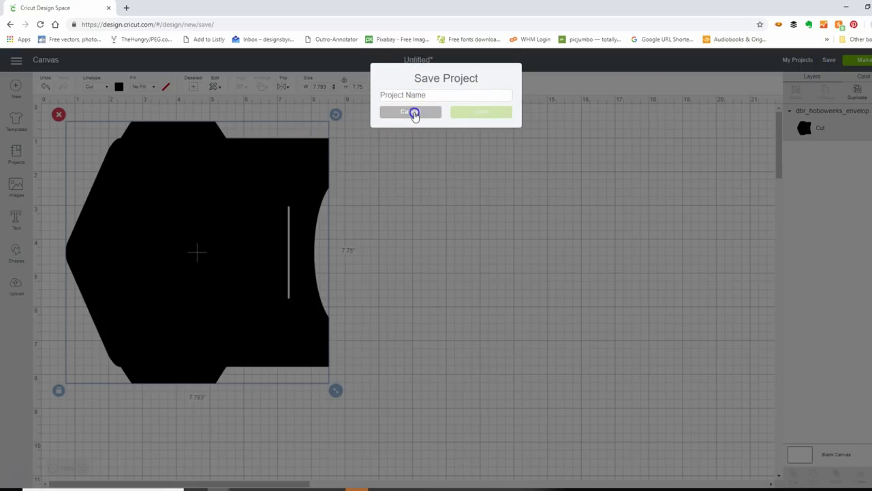
{"action": "left_click", "coordinate": [413, 114]}
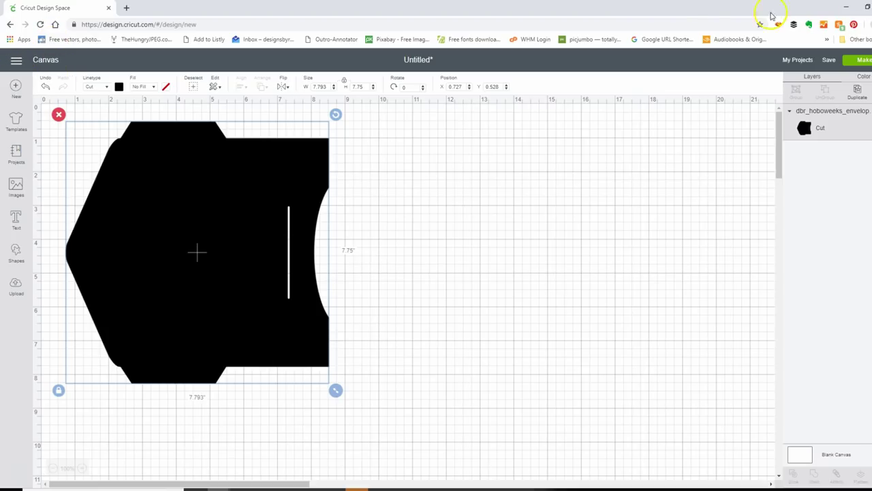
{"action": "left_click", "coordinate": [797, 60]}
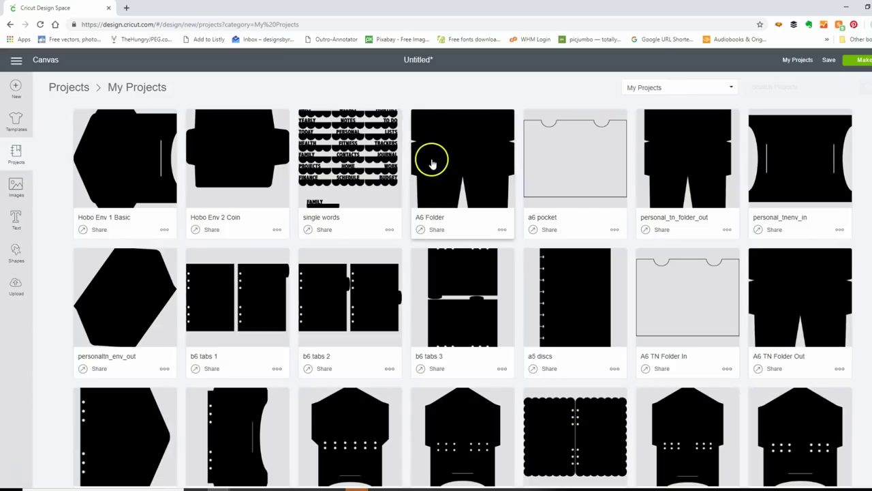
- Open Hobo Env 1 Basic for customizing and move its envelope to X 0.575, Y 0.361
{"action": "left_click", "coordinate": [143, 200]}
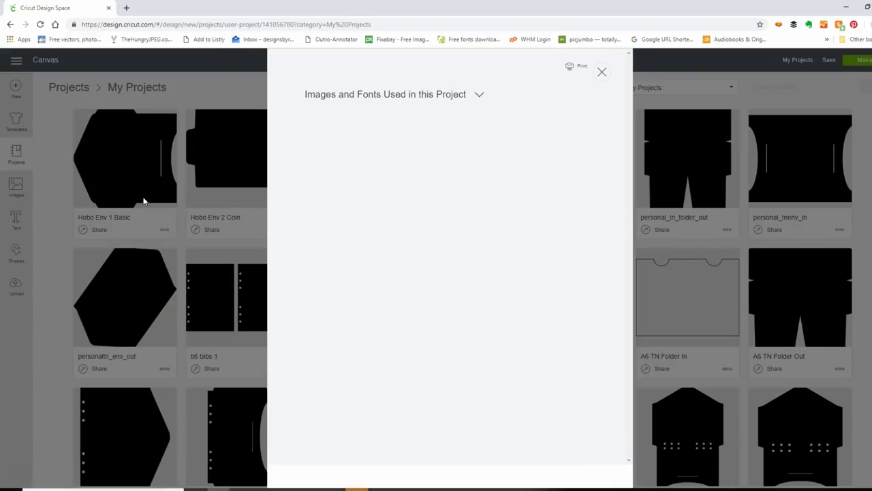
{"action": "left_click", "coordinate": [577, 477]}
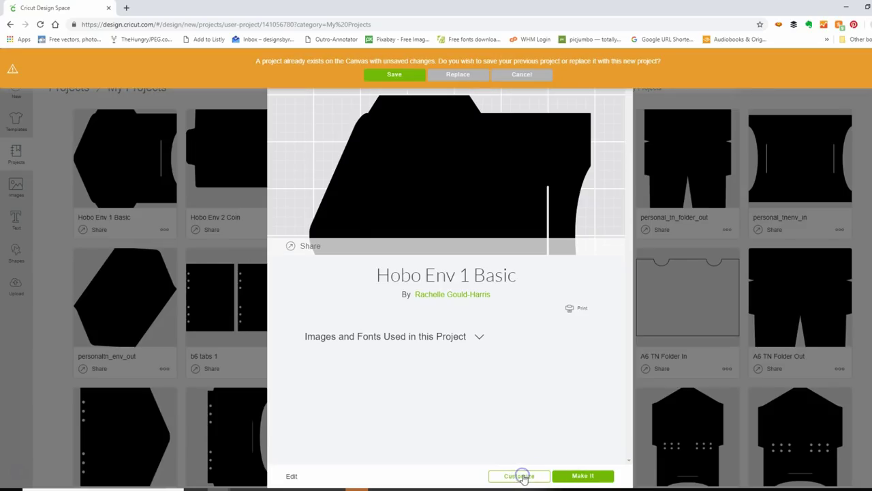
{"action": "left_click", "coordinate": [519, 73]}
{"action": "left_click", "coordinate": [517, 476]}
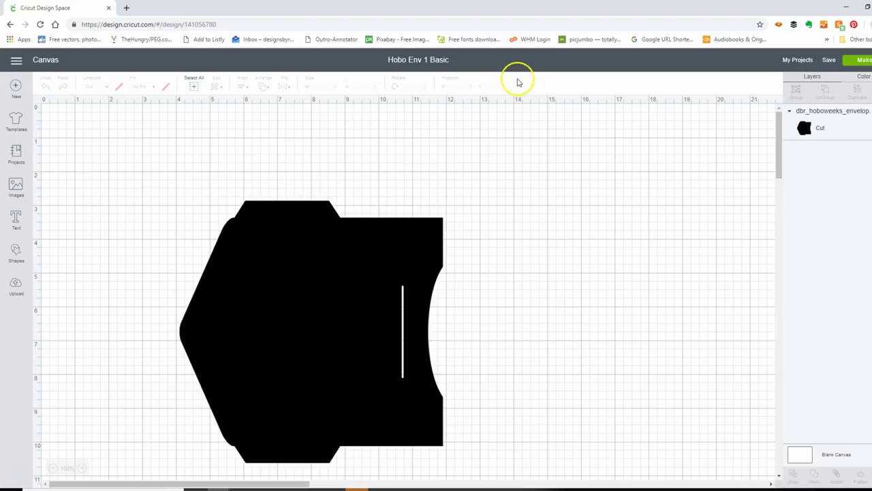
{"action": "left_click_drag", "start_coordinate": [279, 288], "coordinate": [59, 130]}
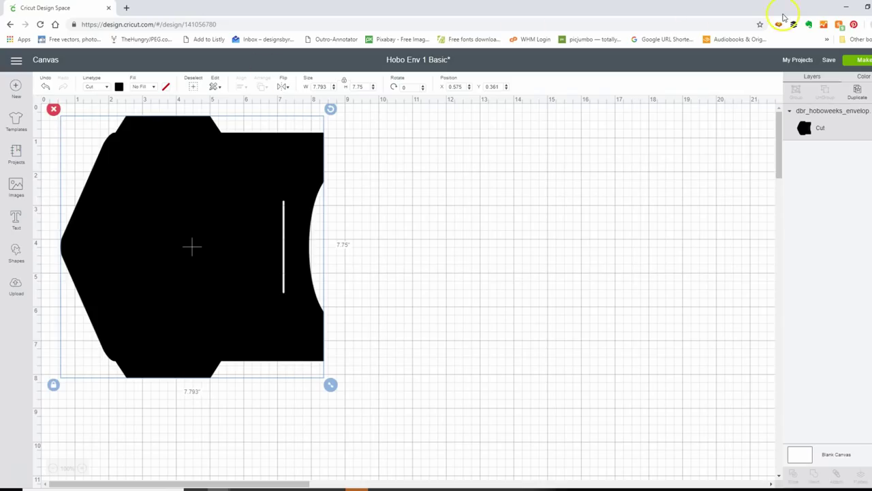
- Prepare the design to make on an 8.5" x 11" (Letter) mat
{"action": "left_click", "coordinate": [859, 60]}
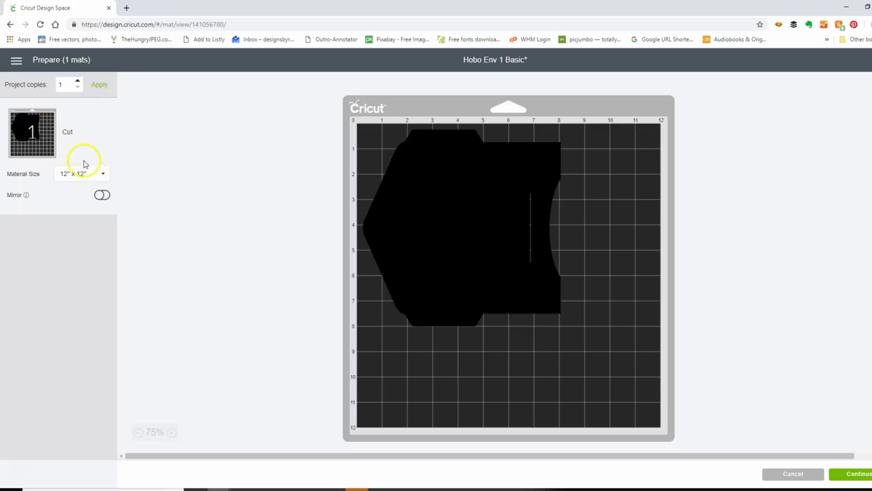
{"action": "left_click", "coordinate": [103, 175]}
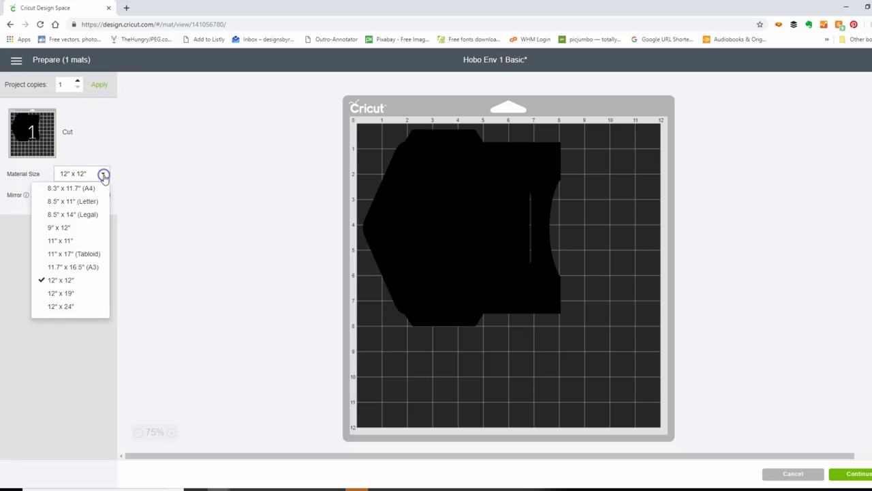
{"action": "left_click", "coordinate": [78, 201]}
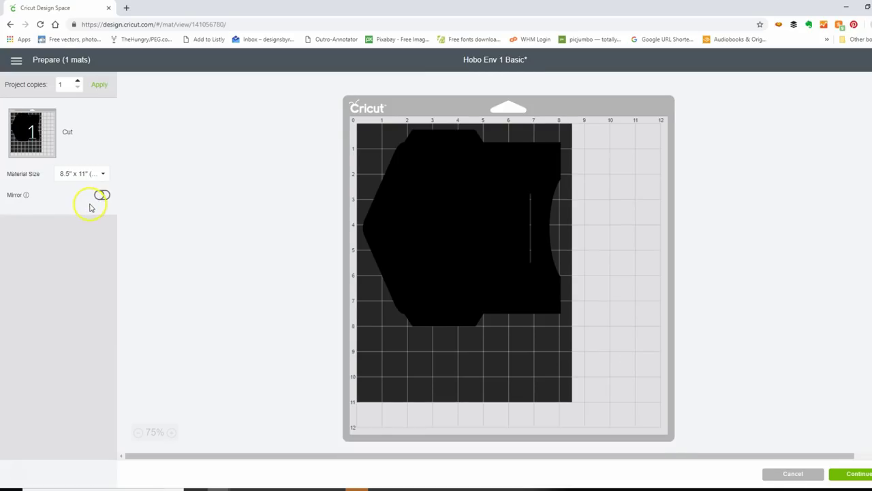
- Rotate and nudge the envelope into place on the mat, then continue
{"action": "left_click", "coordinate": [442, 194]}
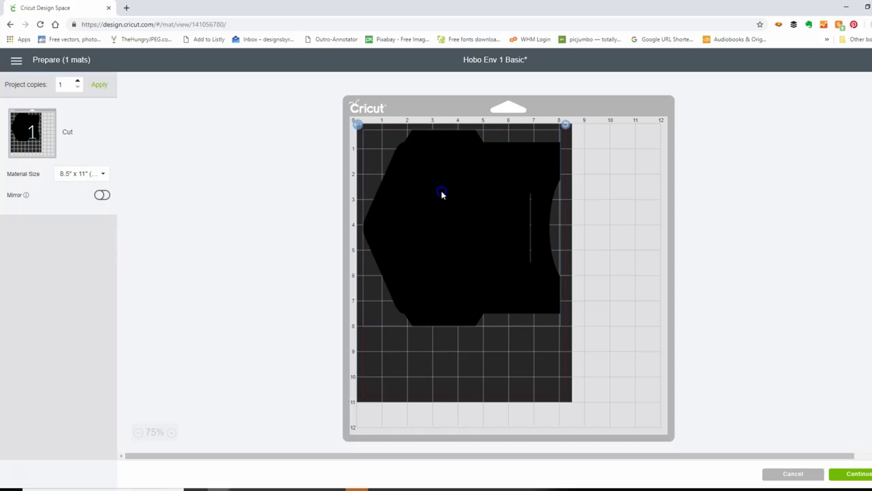
{"action": "left_click_drag", "start_coordinate": [442, 196], "coordinate": [440, 198]}
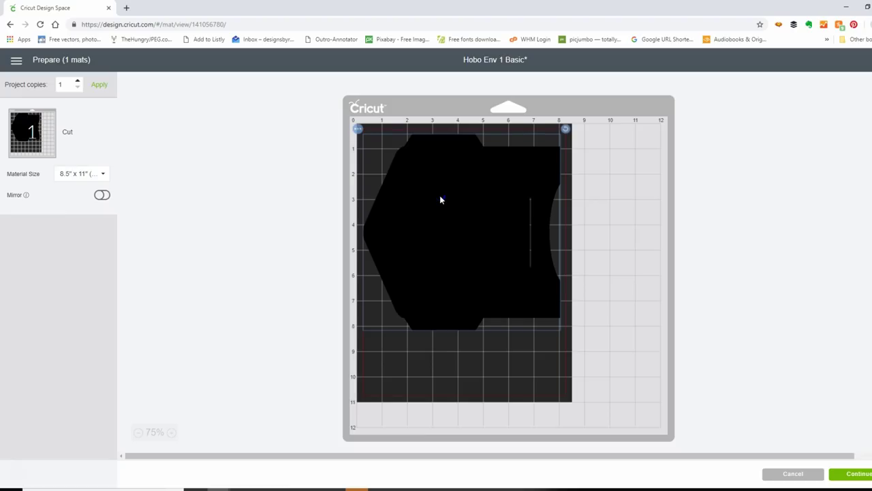
{"action": "left_click", "coordinate": [565, 129]}
{"action": "left_click_drag", "start_coordinate": [565, 129], "coordinate": [464, 206]}
{"action": "left_click", "coordinate": [460, 202]}
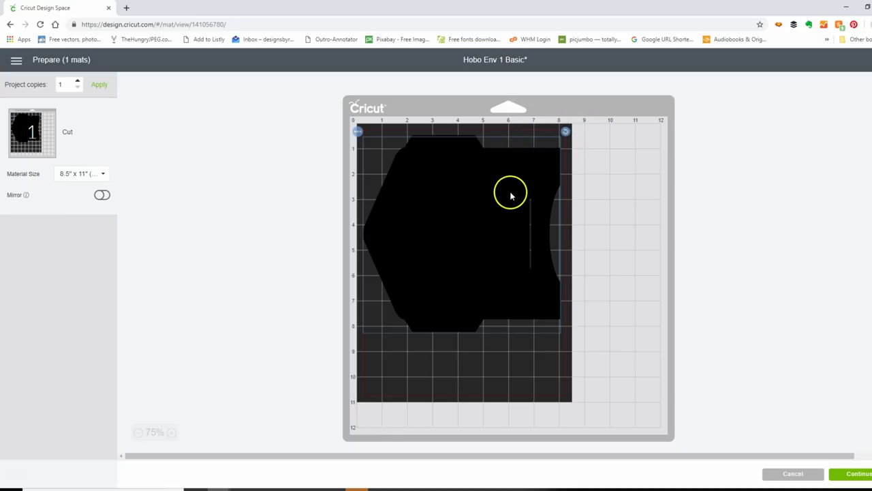
{"action": "left_click_drag", "start_coordinate": [504, 210], "coordinate": [505, 213]}
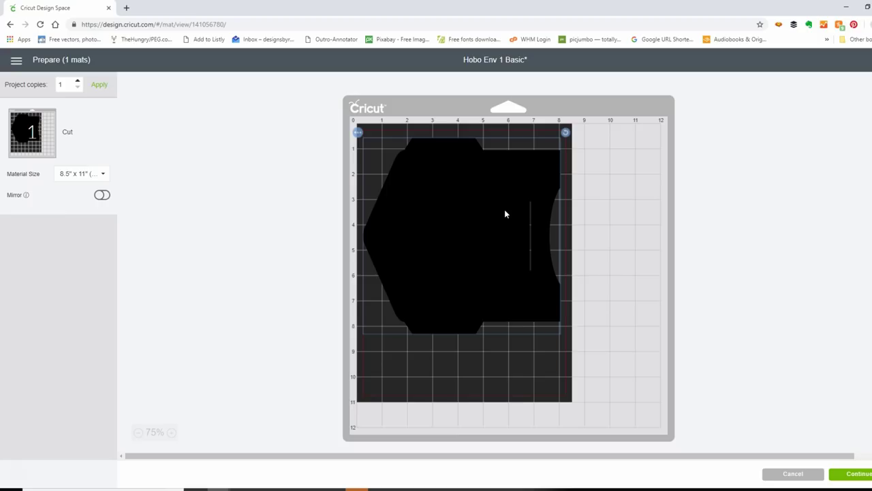
{"action": "left_click", "coordinate": [854, 474]}
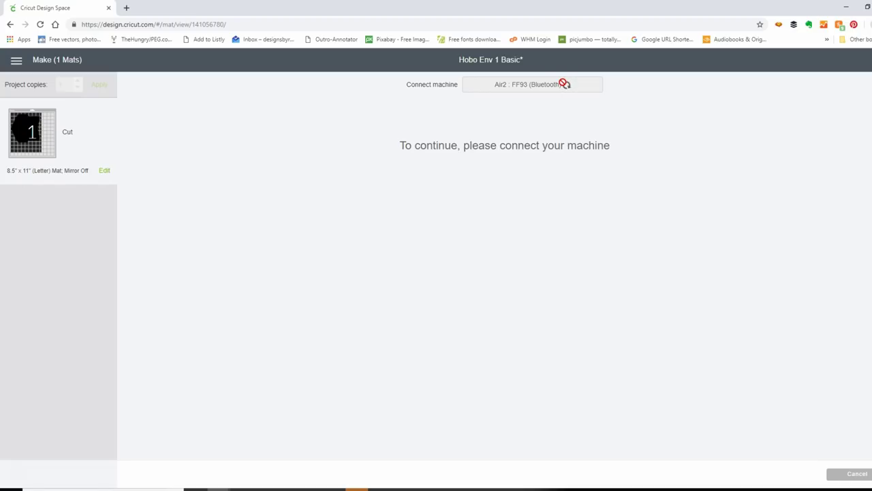
- Connect the Air2 machine and set the material to Cardstock (for intricate cuts) with Default pressure
{"action": "left_click", "coordinate": [588, 86]}
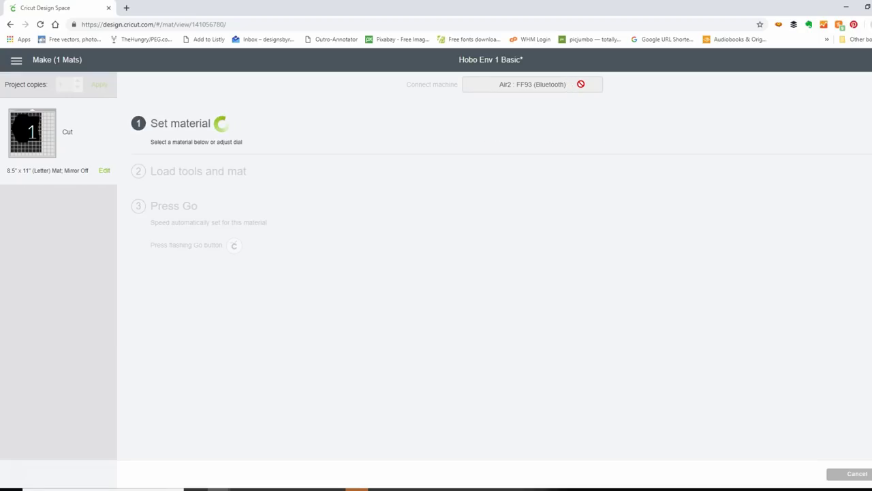
{"action": "left_click", "coordinate": [610, 116]}
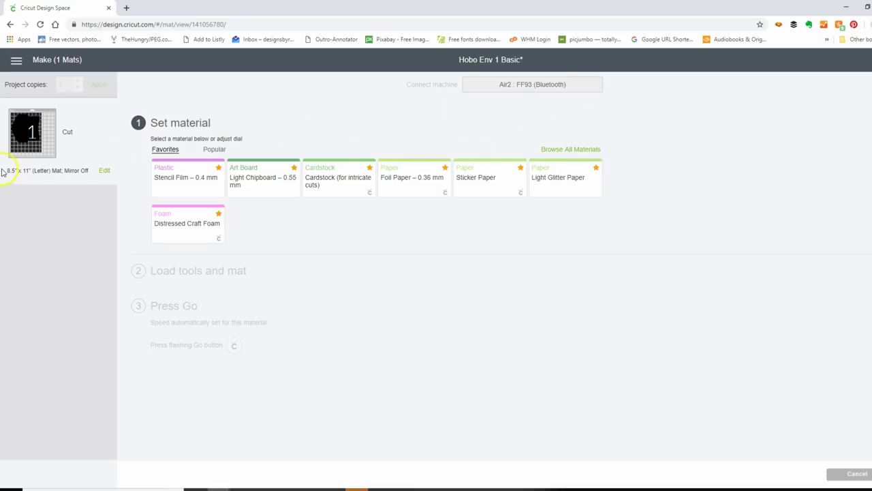
{"action": "left_click", "coordinate": [346, 185]}
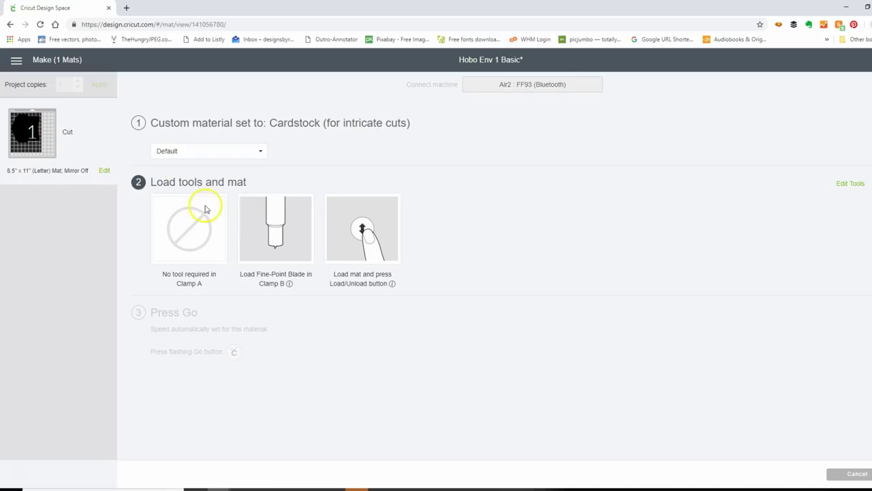
{"action": "left_click", "coordinate": [219, 238]}
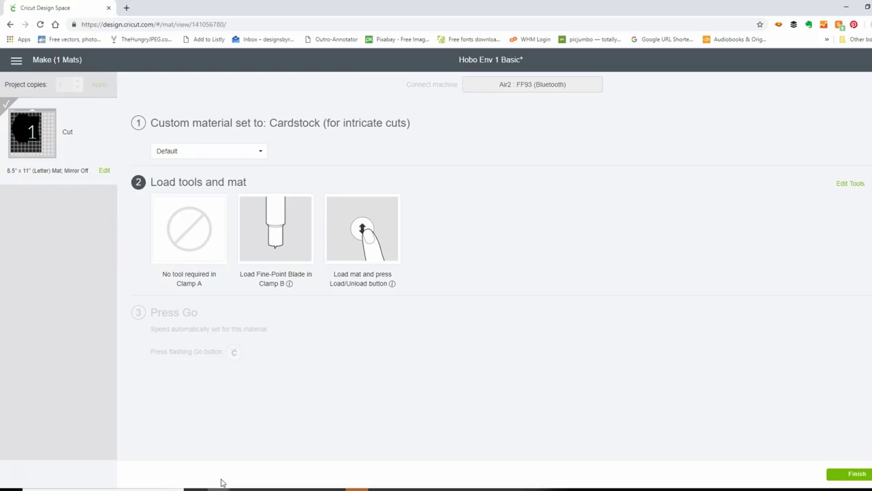
- Finish the cut, dismiss the share reminder and save the Hobo Env 1 Basic project
{"action": "left_click", "coordinate": [852, 477]}
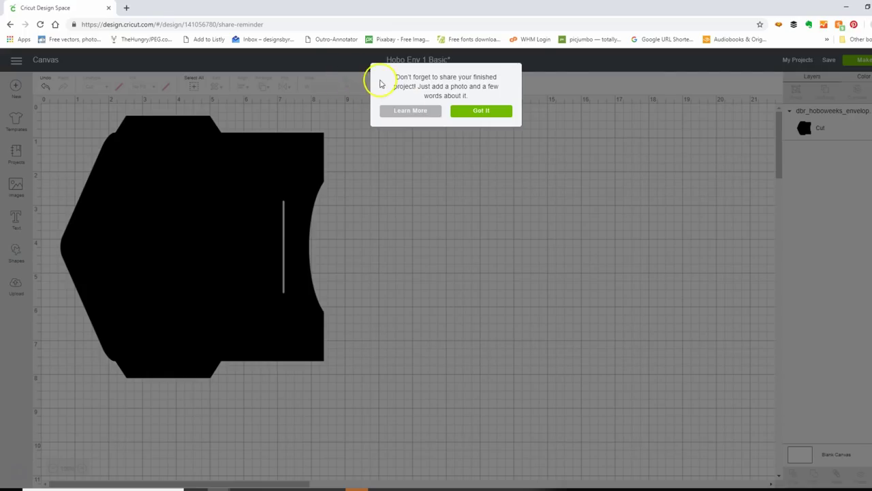
{"action": "left_click", "coordinate": [496, 109]}
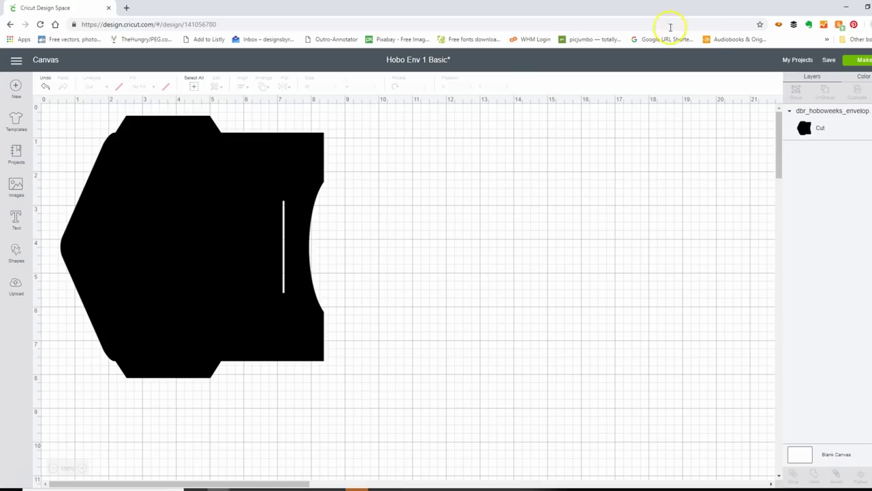
{"action": "mouse_move", "coordinate": [835, 69]}
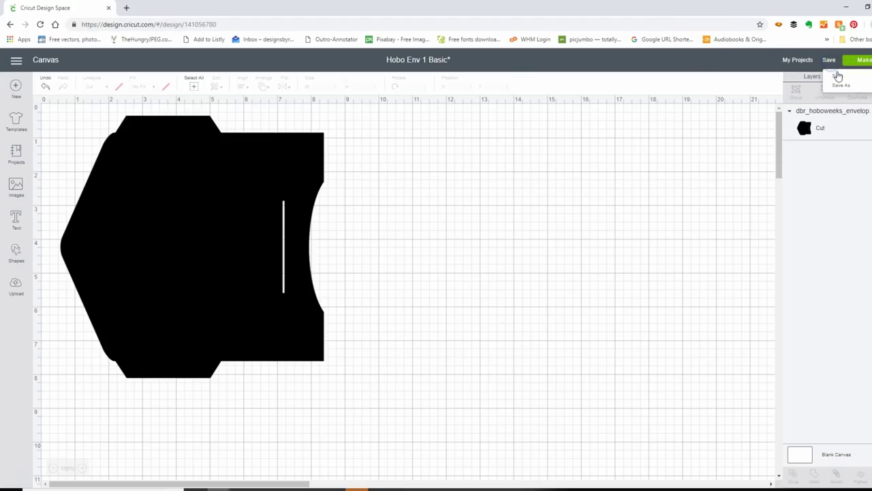
{"action": "left_click", "coordinate": [839, 77]}
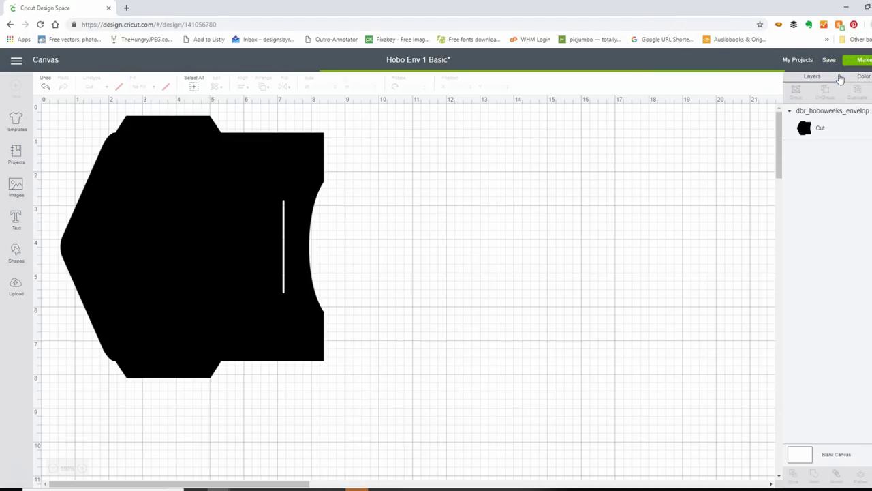